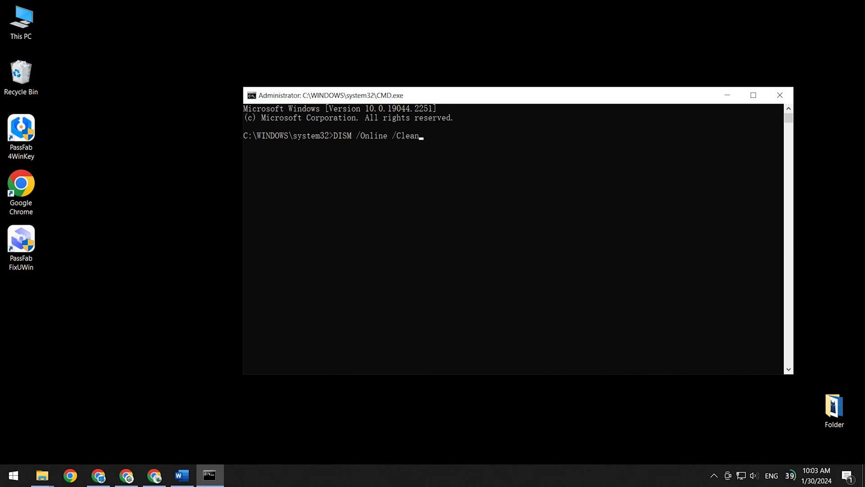
# Step: Run DISM /Online /Cleanup-image /ScanHealth in the admin Command Prompt
pyautogui.write('/ScanHealth')
pyautogui.press('Return')
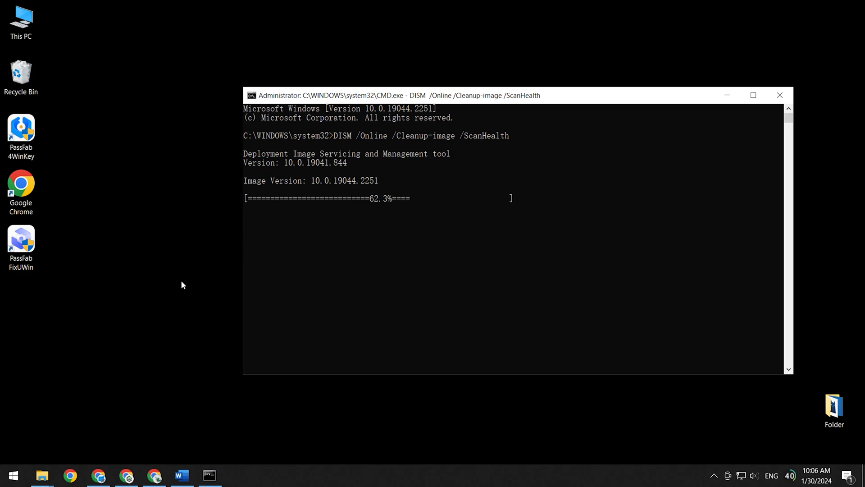
# Step: Restart Windows from the Start menu's power options
pyautogui.click(13, 475)
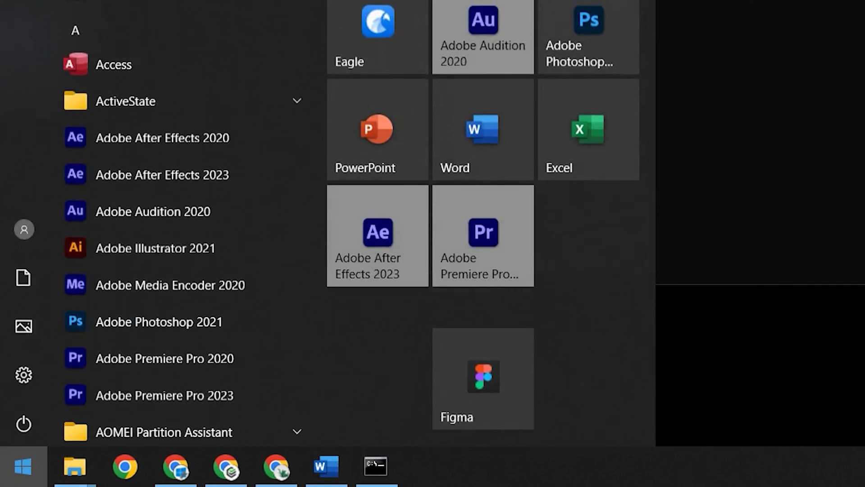
pyautogui.click(15, 432)
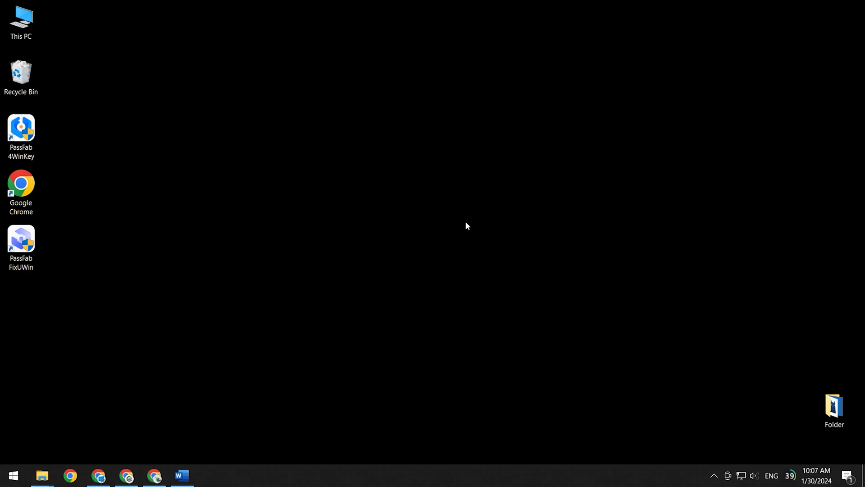
# Step: Resume paused Windows updates and restart now to install update KB5033052
pyautogui.click(14, 474)
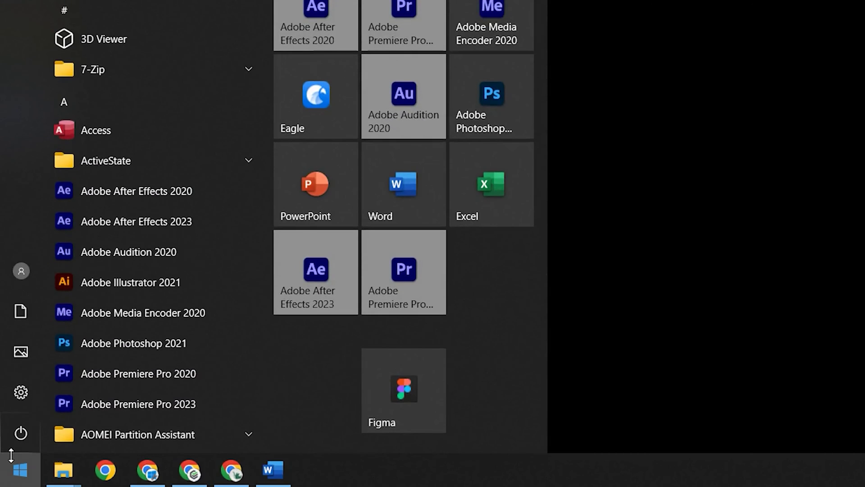
pyautogui.click(22, 390)
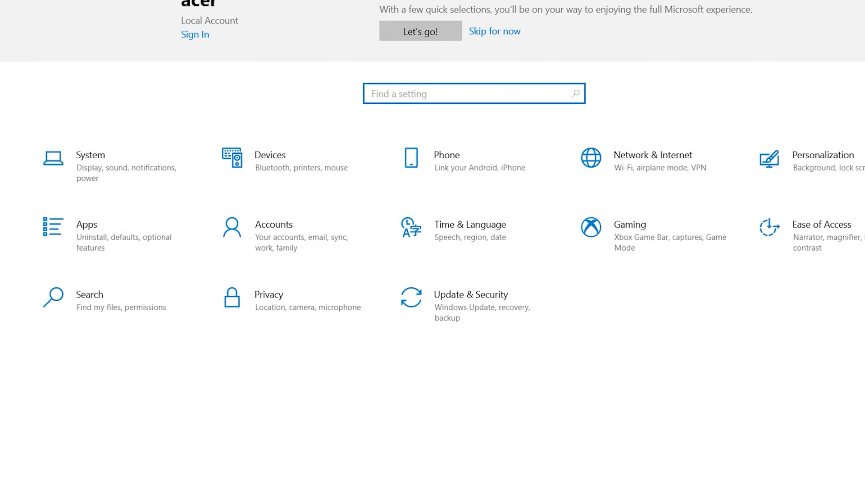
pyautogui.click(477, 308)
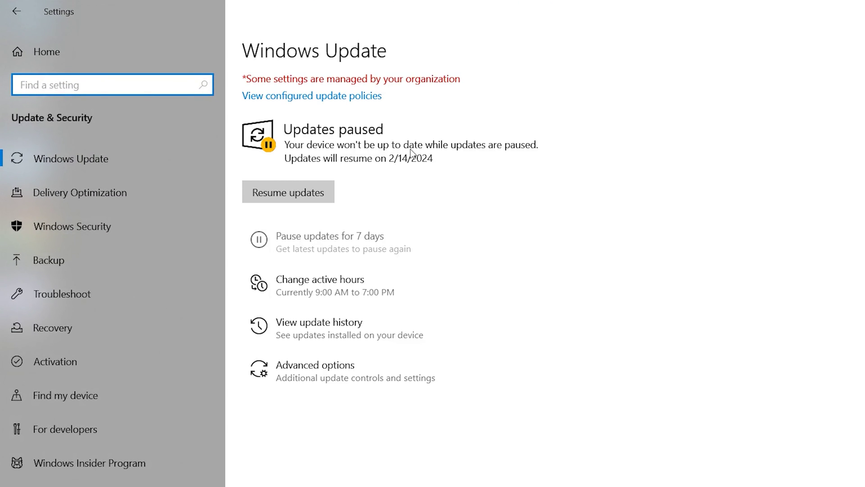
pyautogui.click(299, 196)
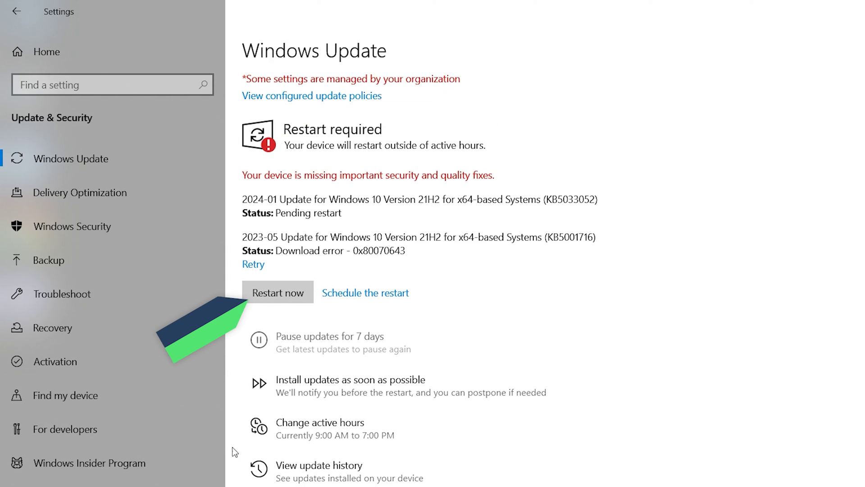
pyautogui.click(283, 296)
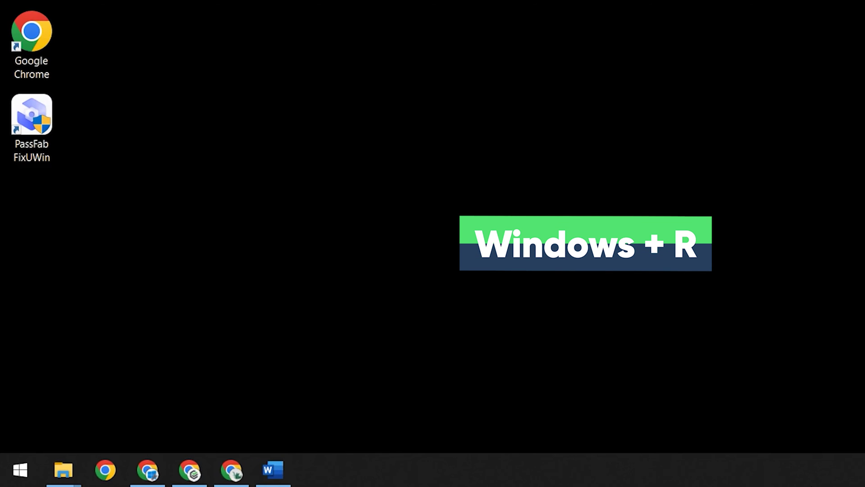
# Step: Launch cmd from the Run dialog as administrator
pyautogui.press('super+r')
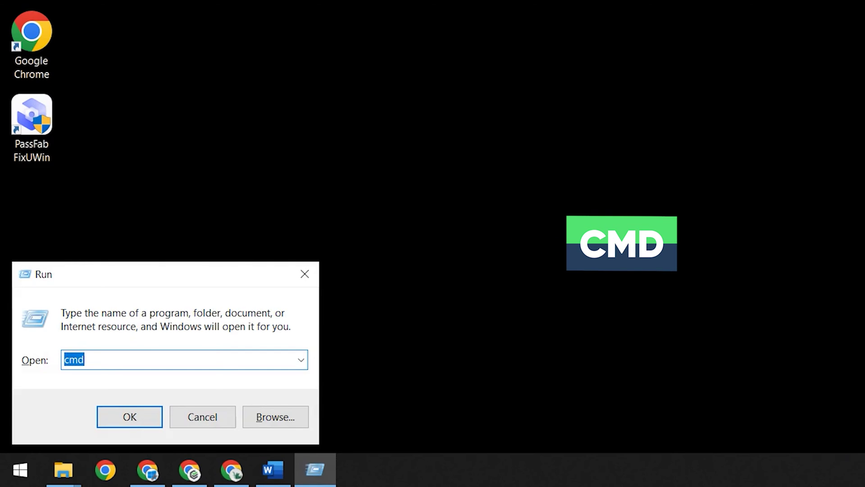
pyautogui.write('cmd')
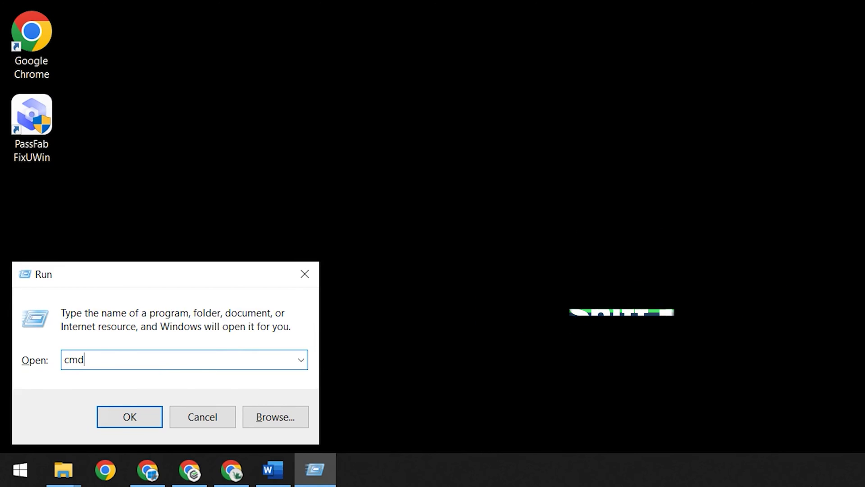
pyautogui.hotkey('ctrl', 'shift', 'Return')
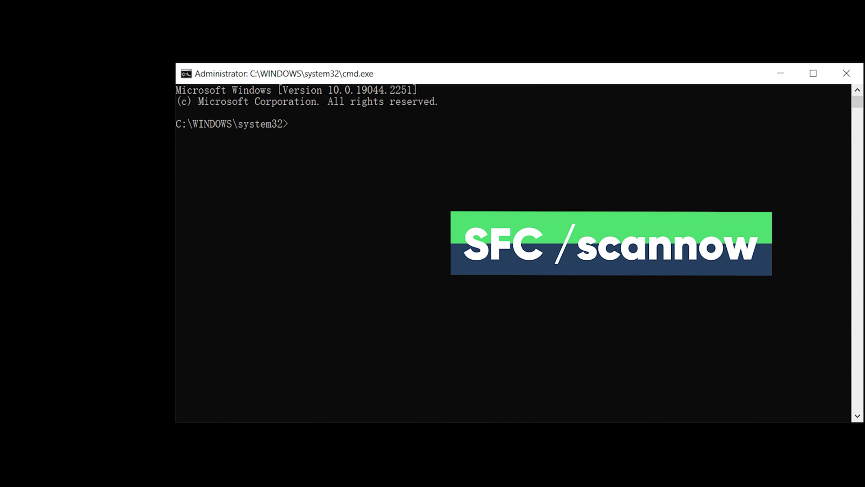
# Step: Run SFC /scannow and confirm it finds no integrity violations
pyautogui.write('SFC /scannow')
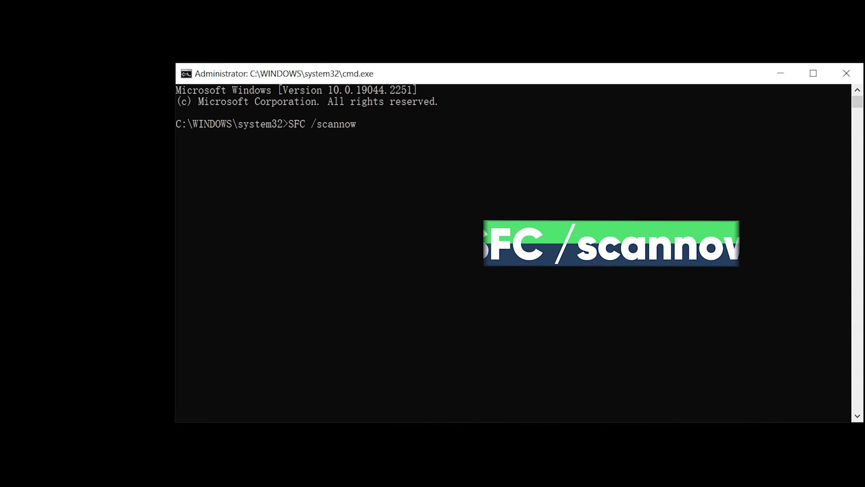
pyautogui.press('Return')
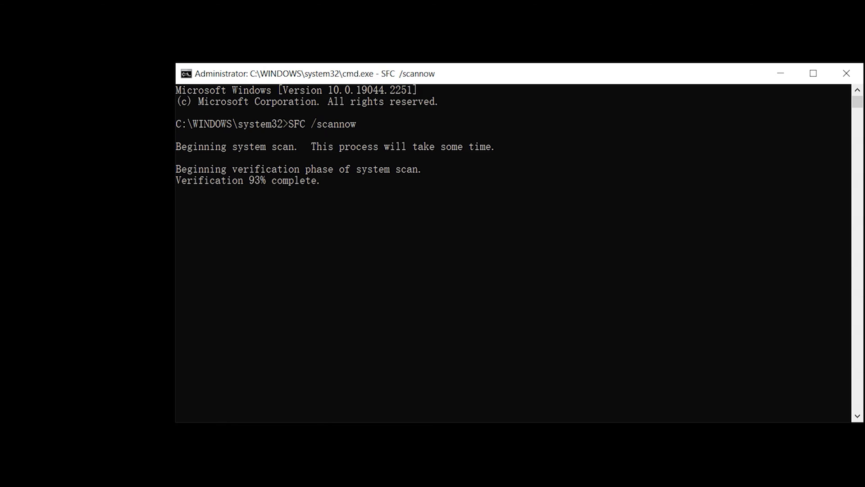
pyautogui.click(252, 248)
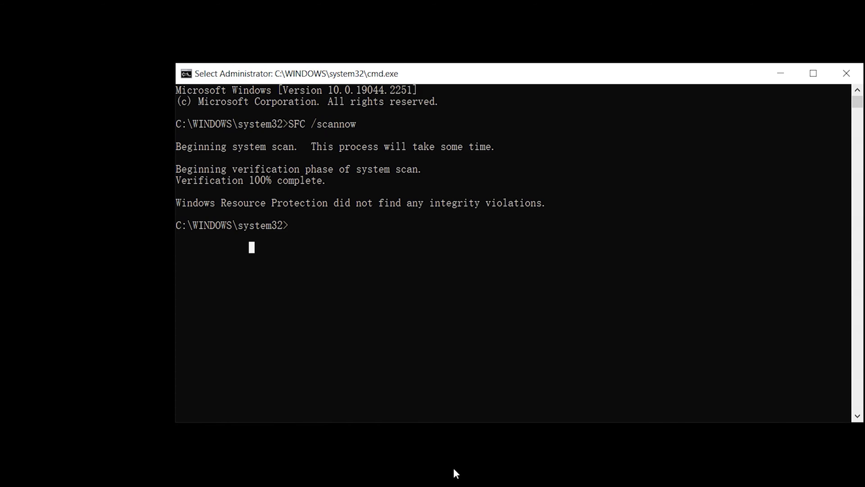
# Step: Rerun DISM /Online /Cleanup-Image /ScanHealth in Command Prompt
pyautogui.write('DISM /O')
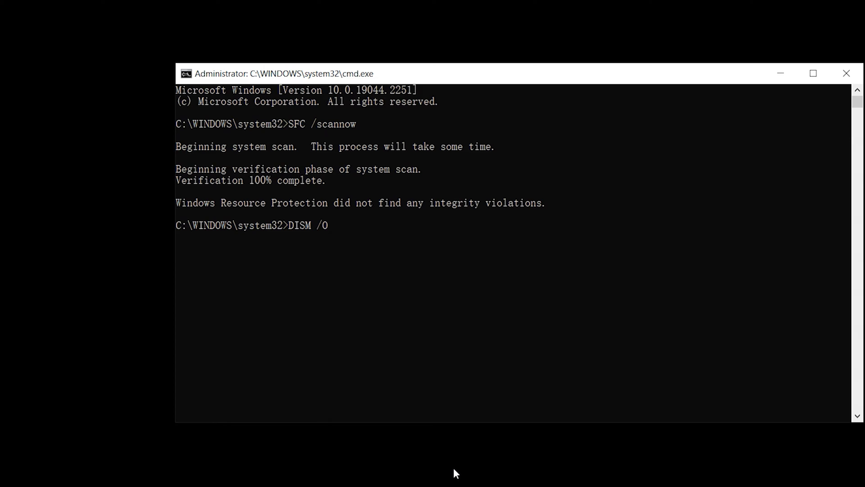
pyautogui.write('nline /Cleanup-Image')
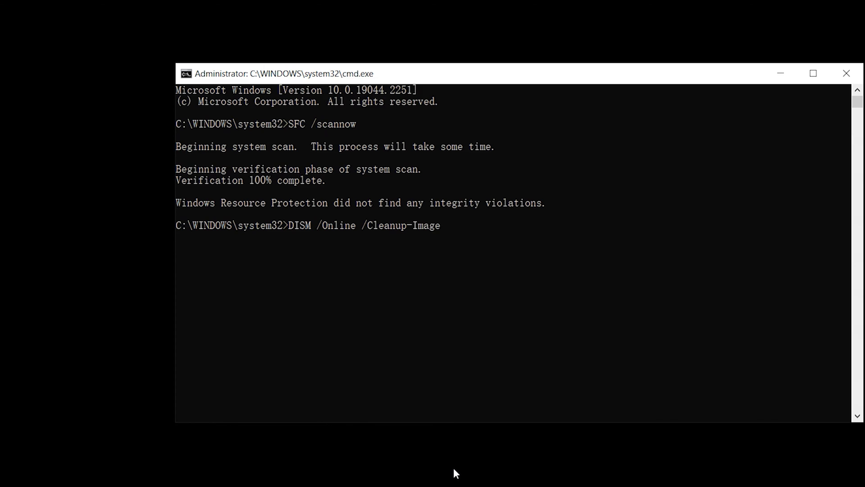
pyautogui.write(' /ScanHealth')
pyautogui.press('Return')
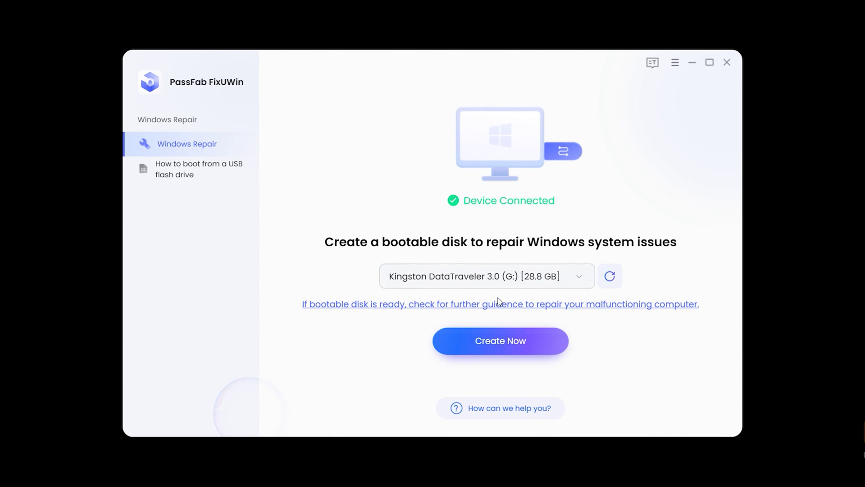
# Step: Create a bootable repair disk on the Kingston DataTraveler USB, accepting the erase warning
pyautogui.click(503, 343)
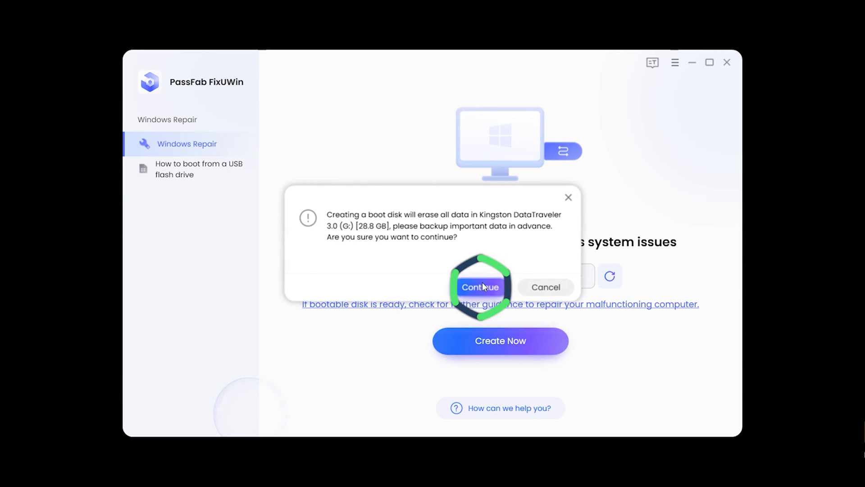
pyautogui.click(482, 283)
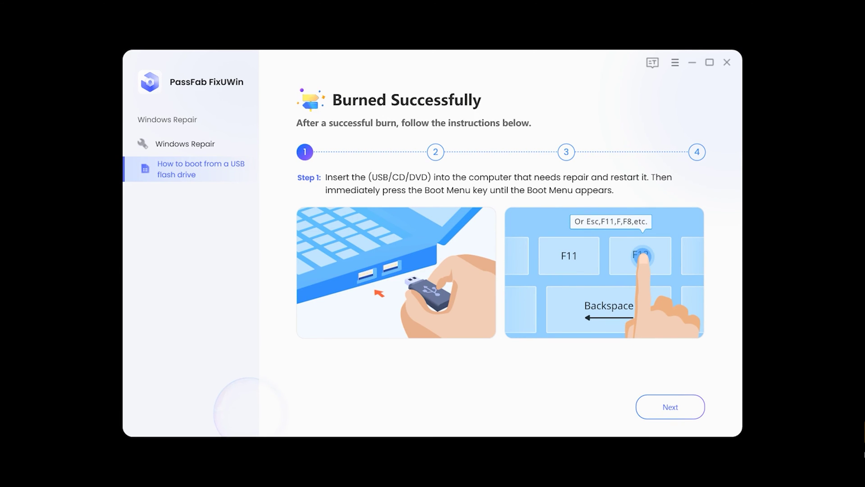
# Step: Advance to Step 2 and scroll the laptop boot-menu key table
pyautogui.click(670, 408)
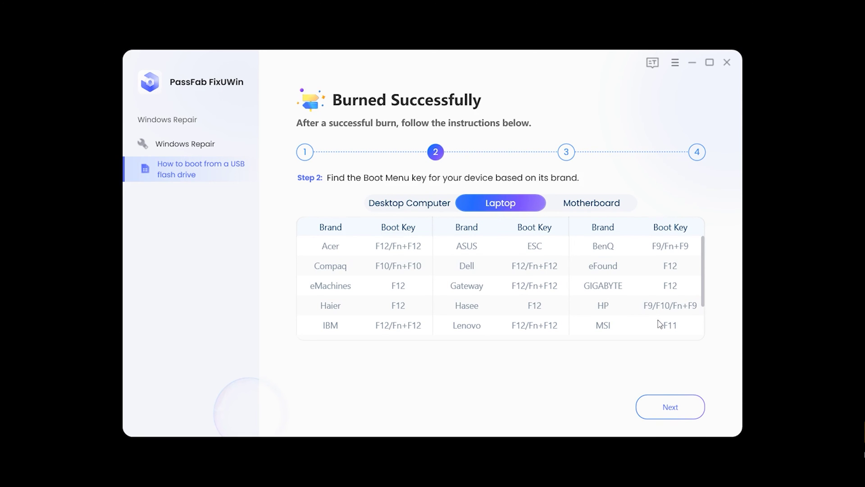
pyautogui.moveTo(705, 260); pyautogui.dragTo(703, 240)
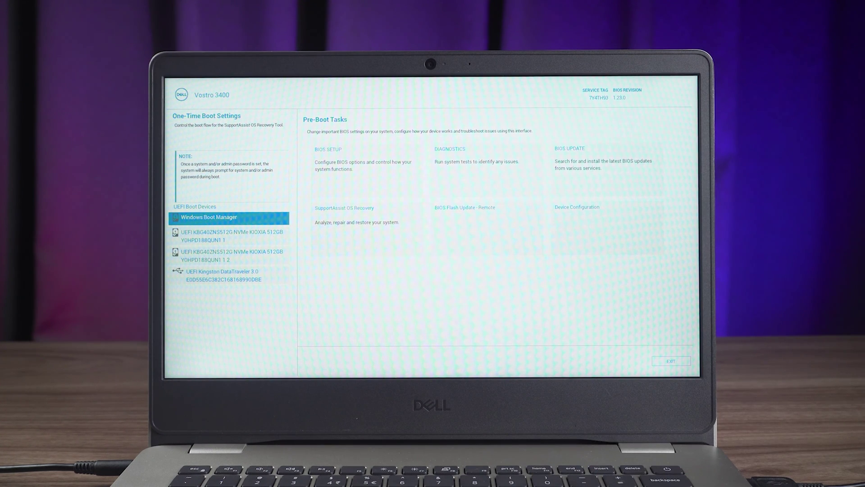
# Step: Select UEFI Kingston DataTraveler 3.0 in One-Time Boot Settings and boot from it
pyautogui.press('Down')
pyautogui.press('Down')
pyautogui.press('Down')
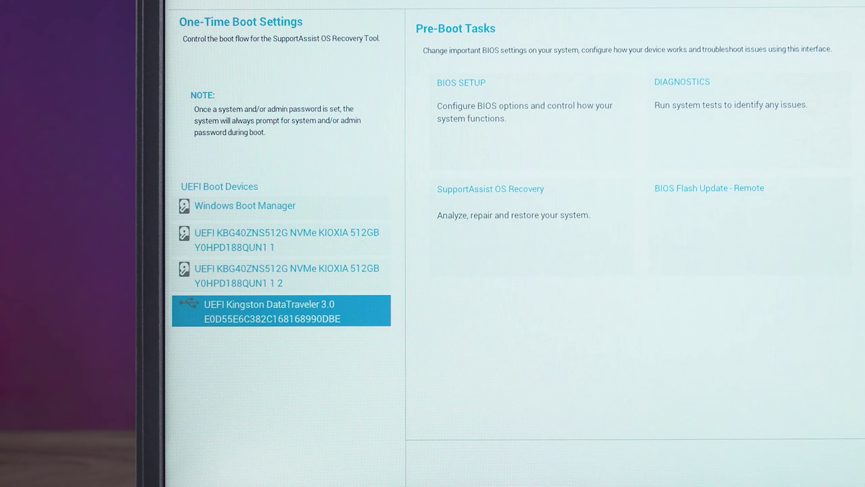
pyautogui.press('Return')
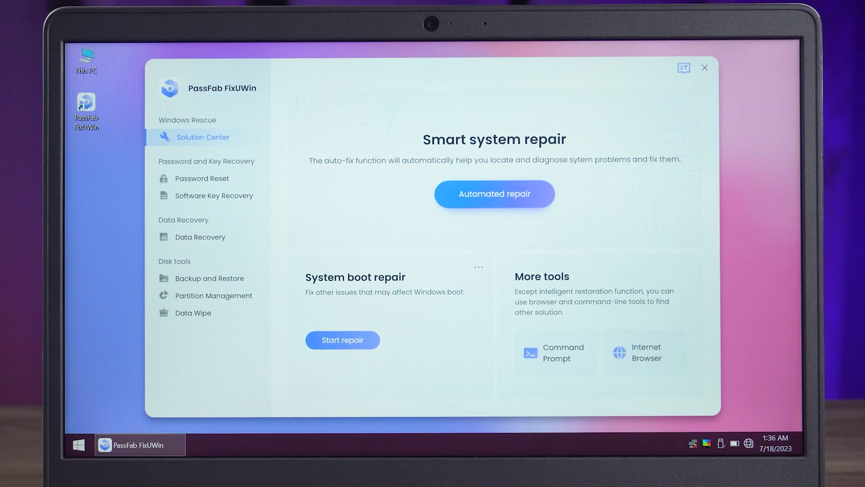
# Step: Run Automated repair on the System (C:) partition until boot files are recreated
pyautogui.click(502, 203)
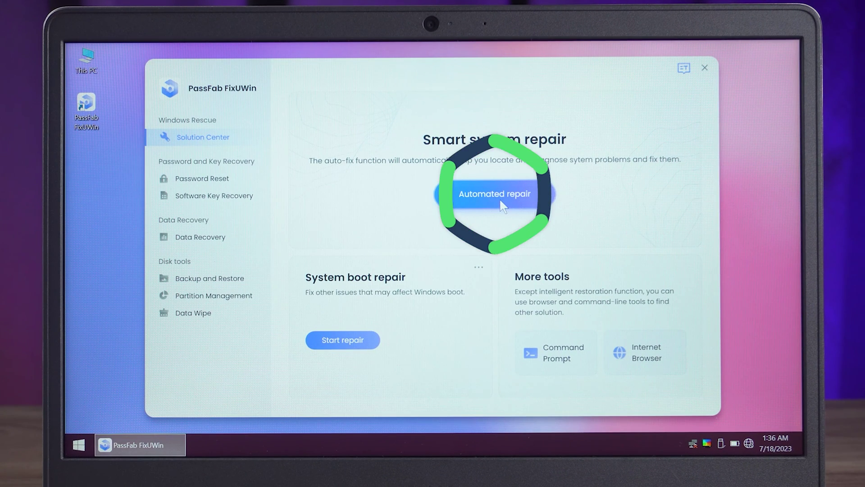
pyautogui.click(397, 195)
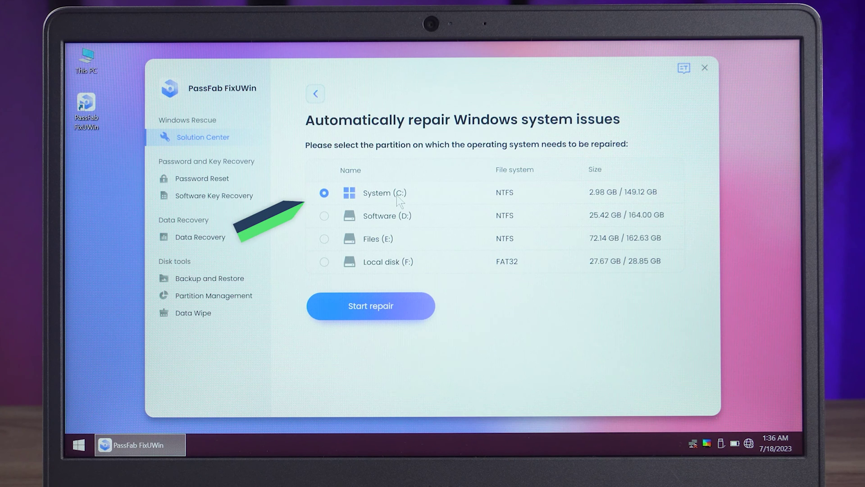
pyautogui.click(380, 309)
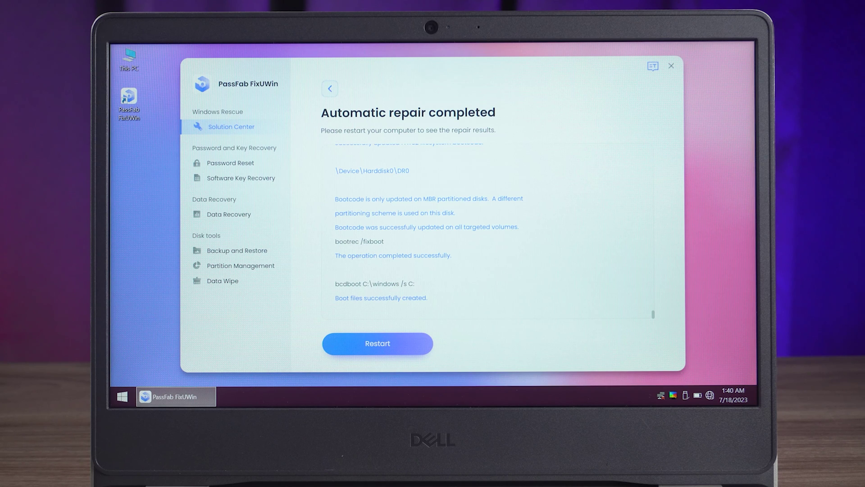
# Step: Restart the repaired laptop into Windows 11, then refresh the desktop twice
pyautogui.click(385, 348)
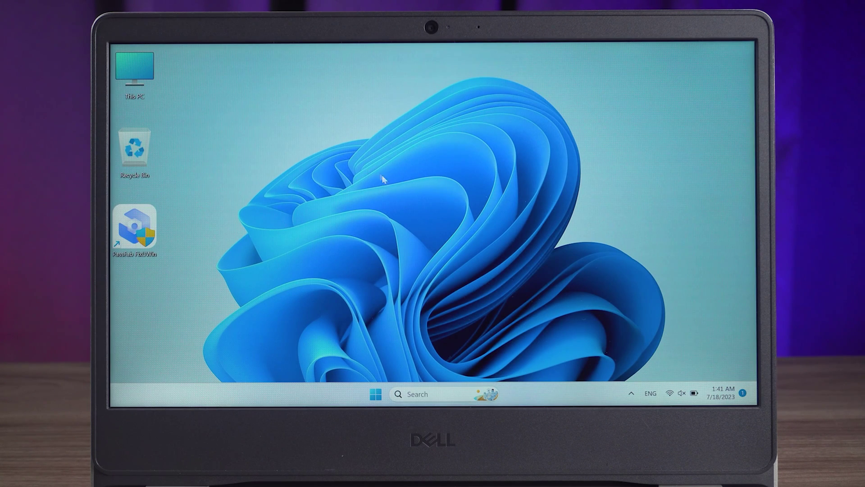
pyautogui.rightClick(366, 166)
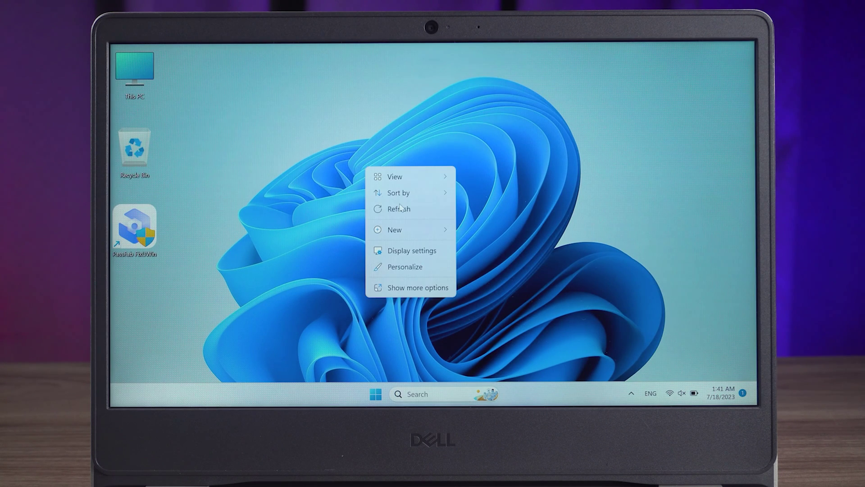
pyautogui.click(401, 210)
pyautogui.rightClick(524, 177)
pyautogui.click(546, 221)
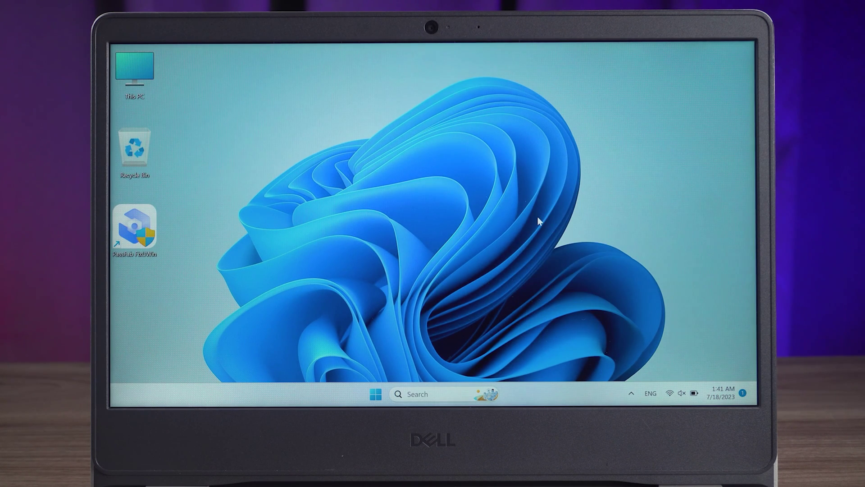